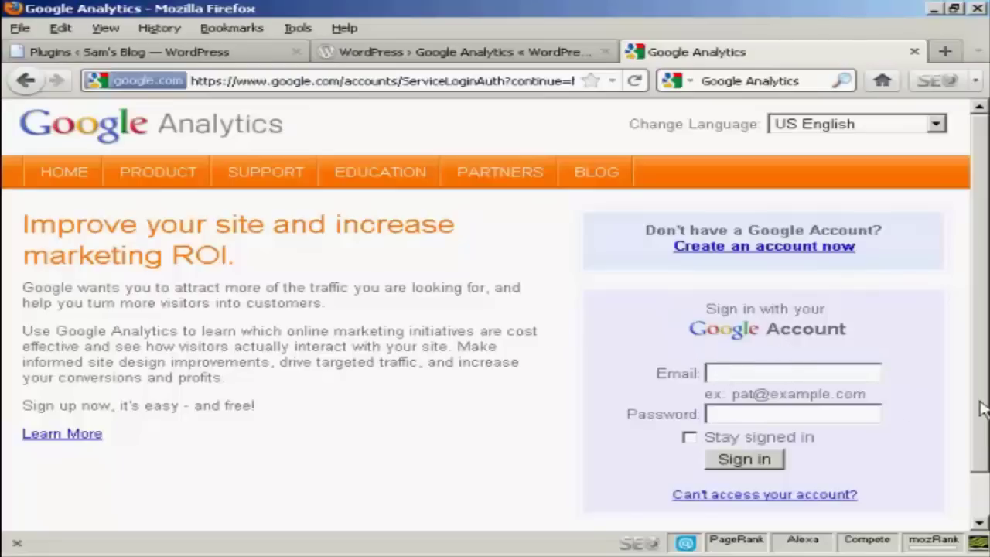
Step: Sign in with the saved email and check the View Reports profile list for 'another company'
text(new)
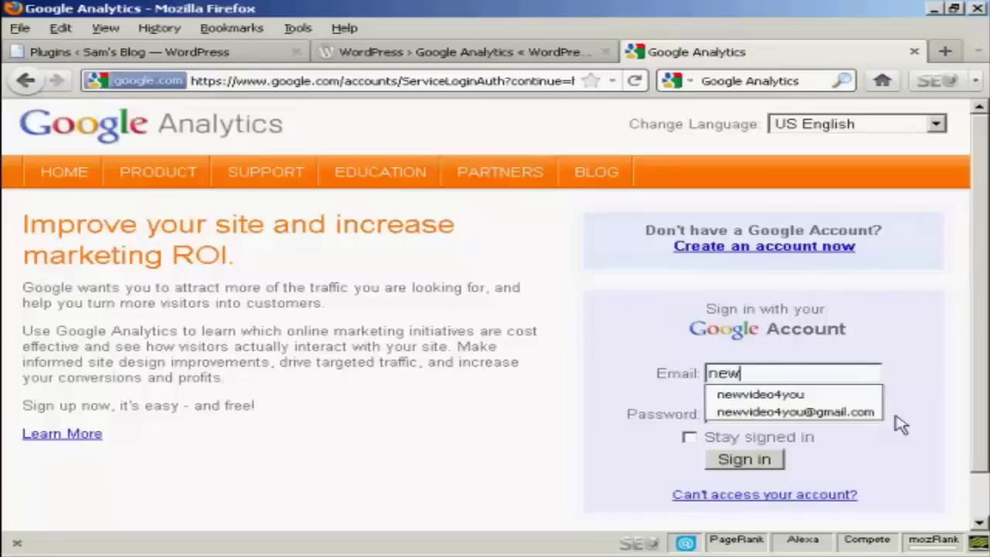
key(Down)
key(Down)
key(Return)
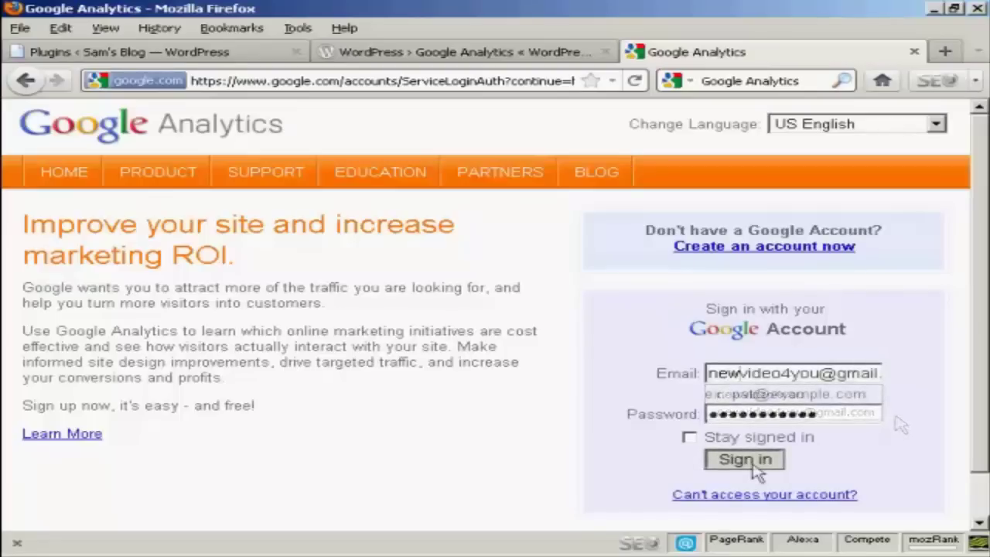
click(754, 465)
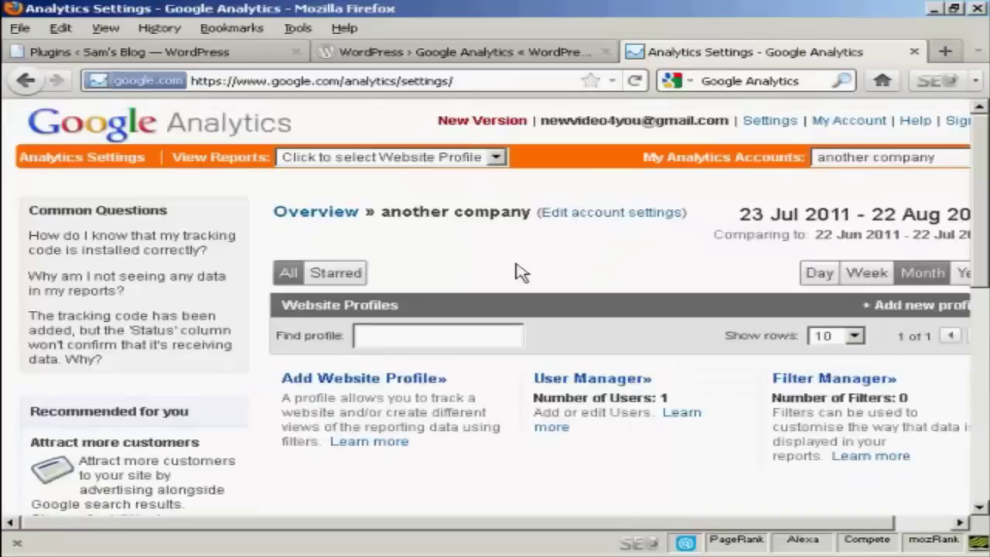
click(497, 158)
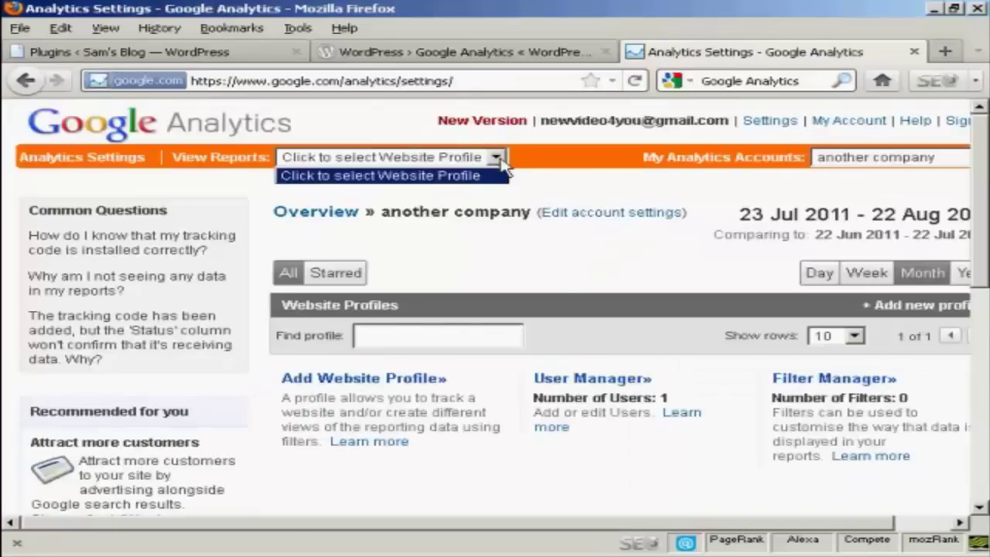
click(498, 158)
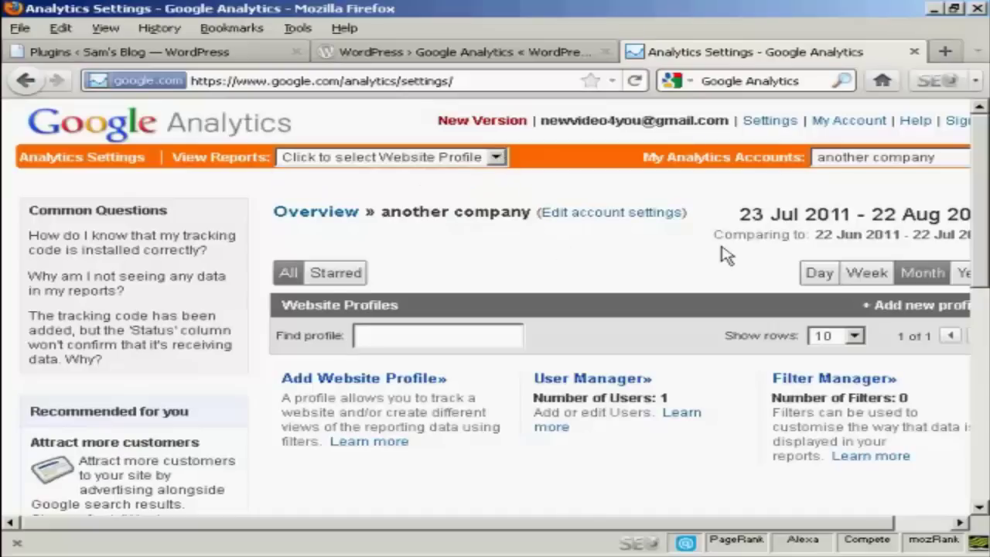
click(437, 385)
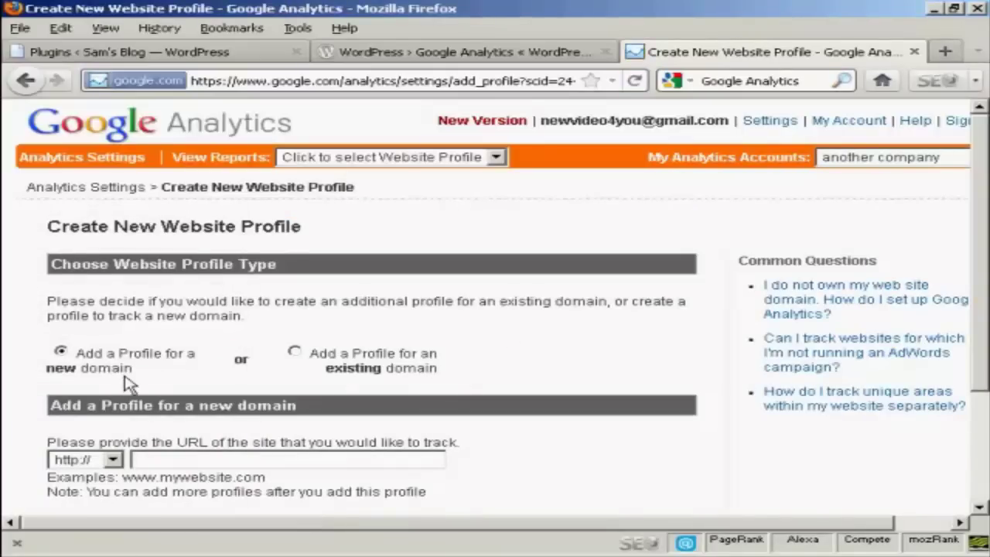
scroll(560, 395, down, 3)
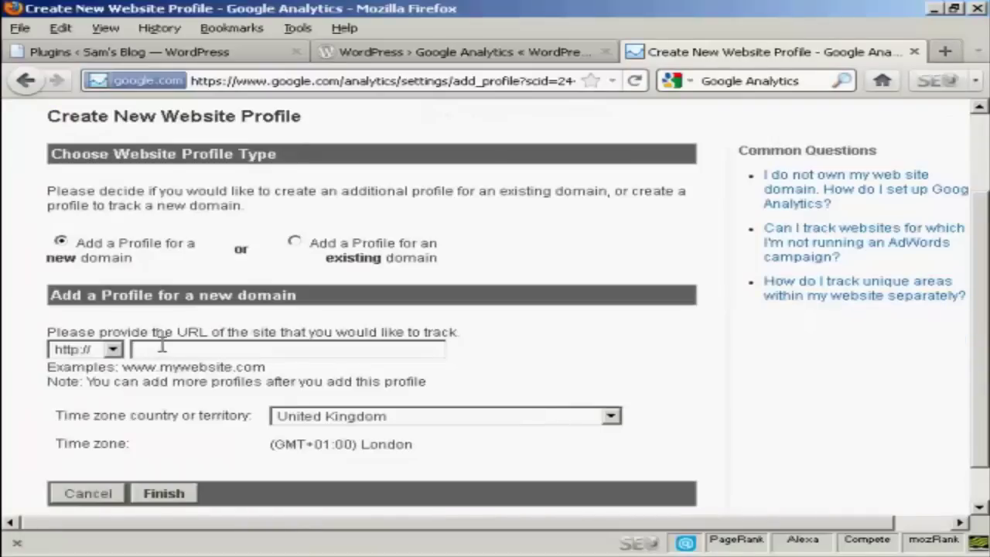
text(www.)
text(tota)
text(lwebn)
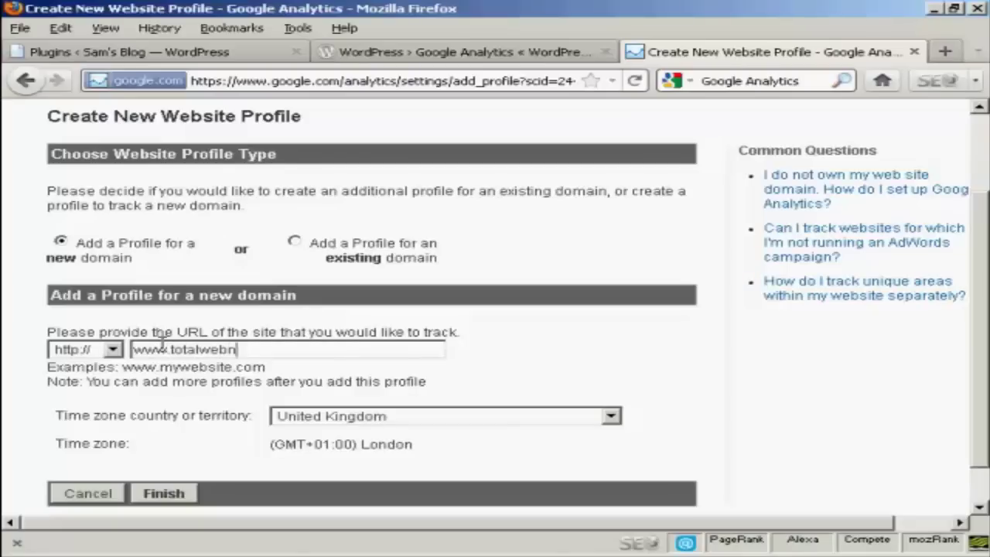
text(et.com)
Step: Set the time zone country to United Kingdom after briefly trying Australia
click(611, 418)
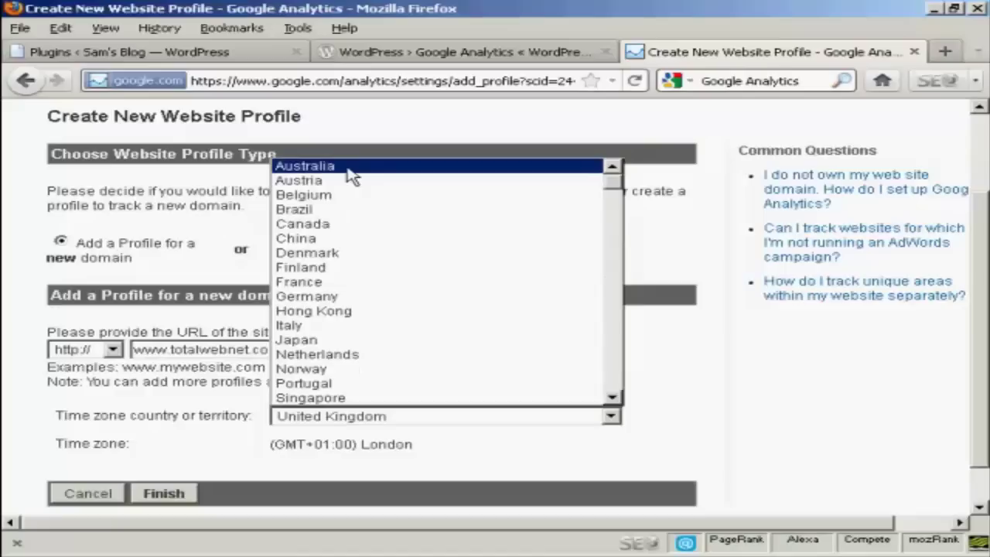
click(348, 167)
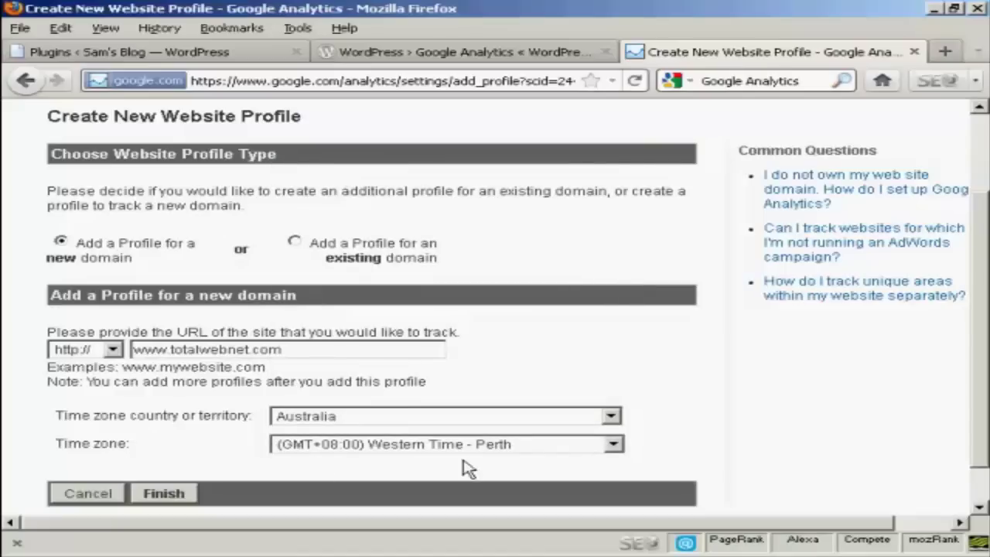
click(613, 446)
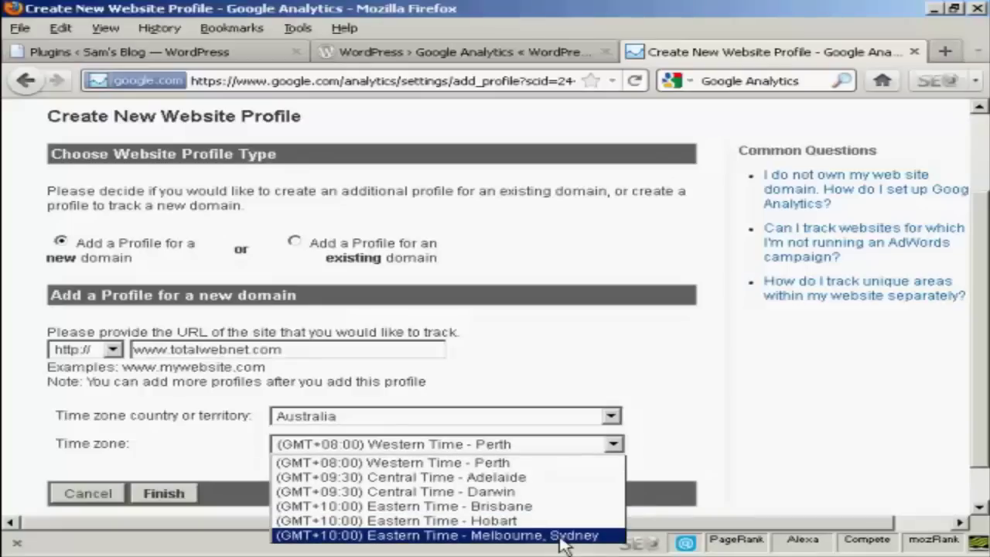
click(653, 371)
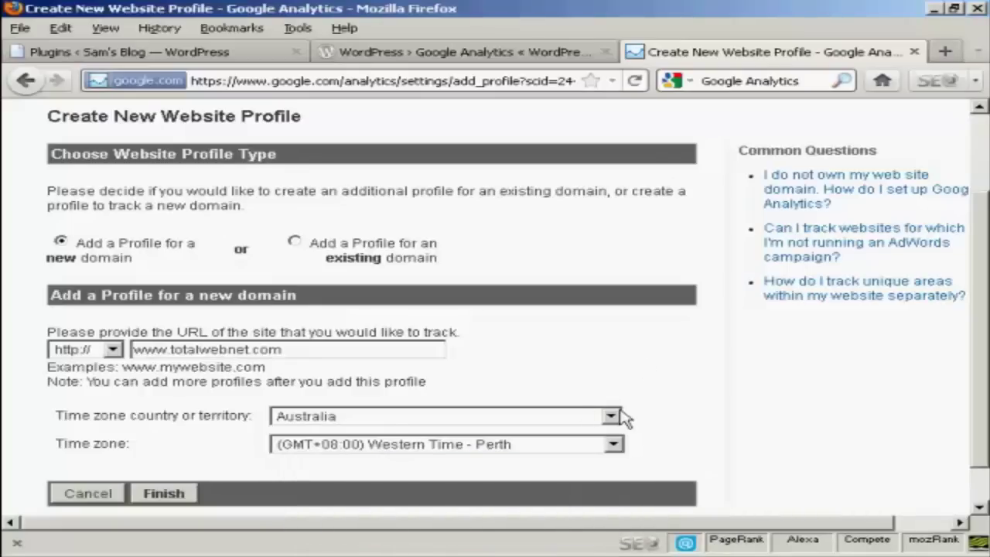
click(611, 416)
scroll(541, 178, up, 1)
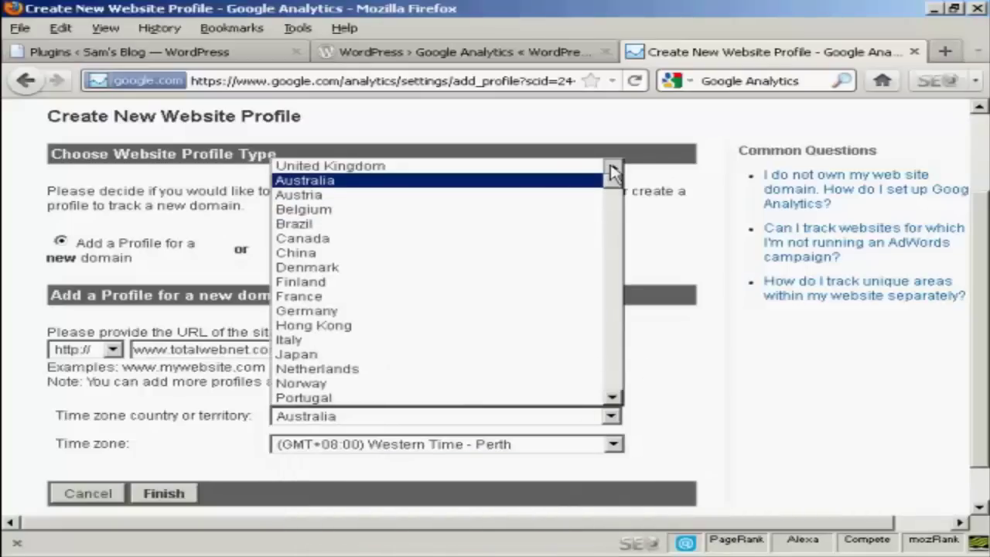
click(517, 165)
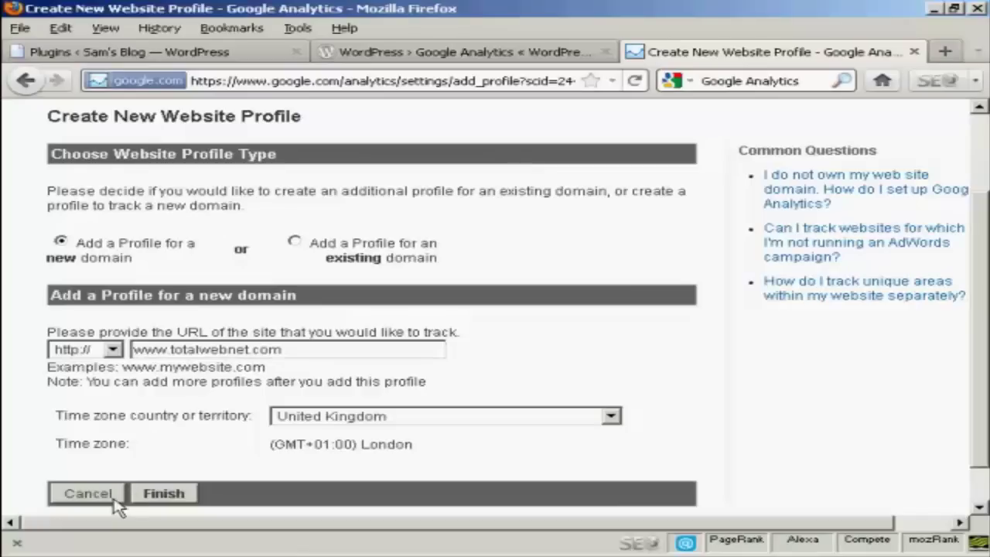
click(166, 498)
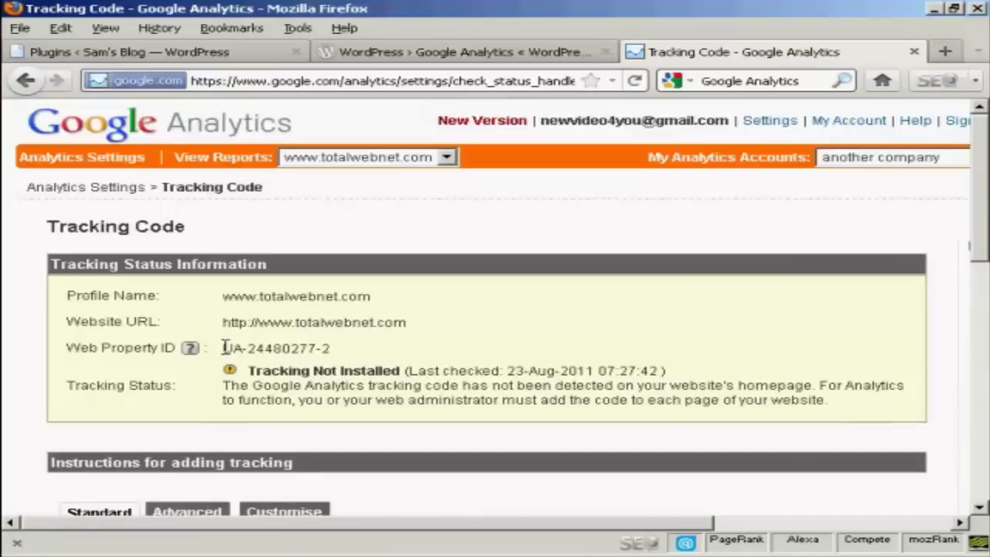
drag(223, 349, 343, 354)
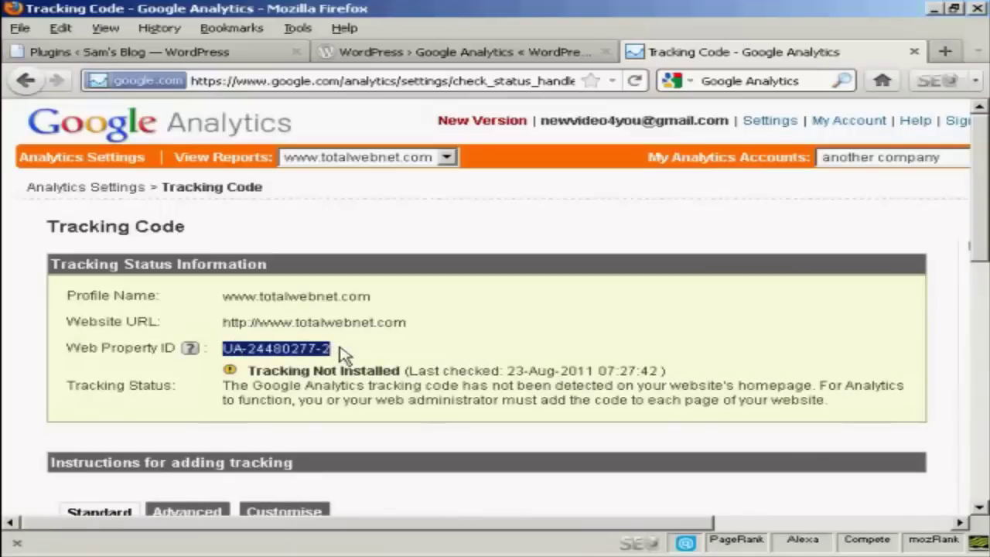
right_click(298, 348)
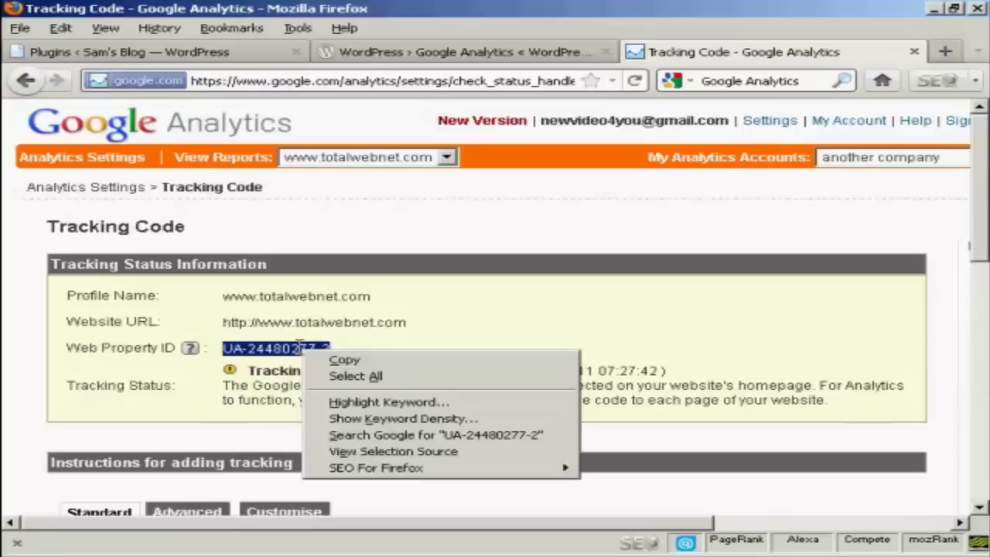
click(348, 362)
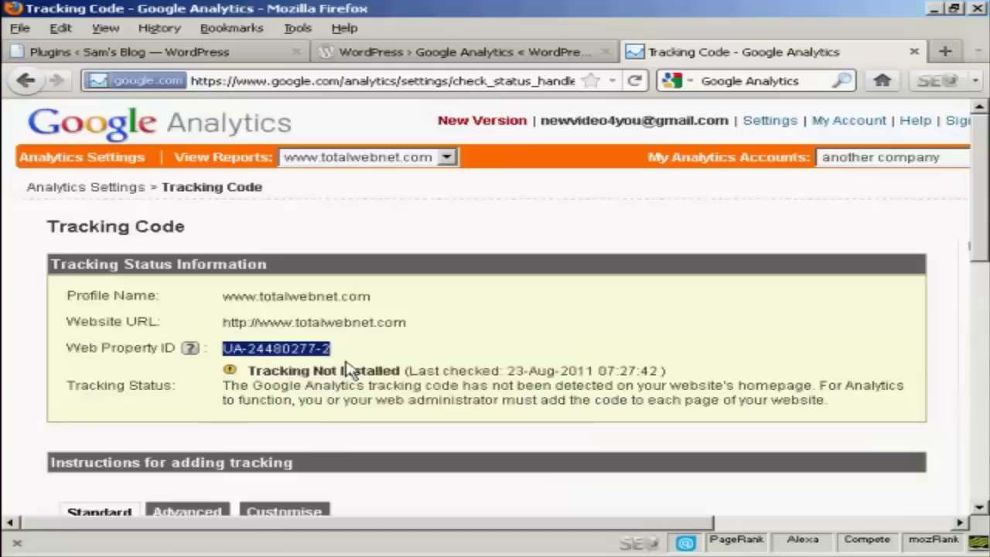
drag(565, 525, 568, 526)
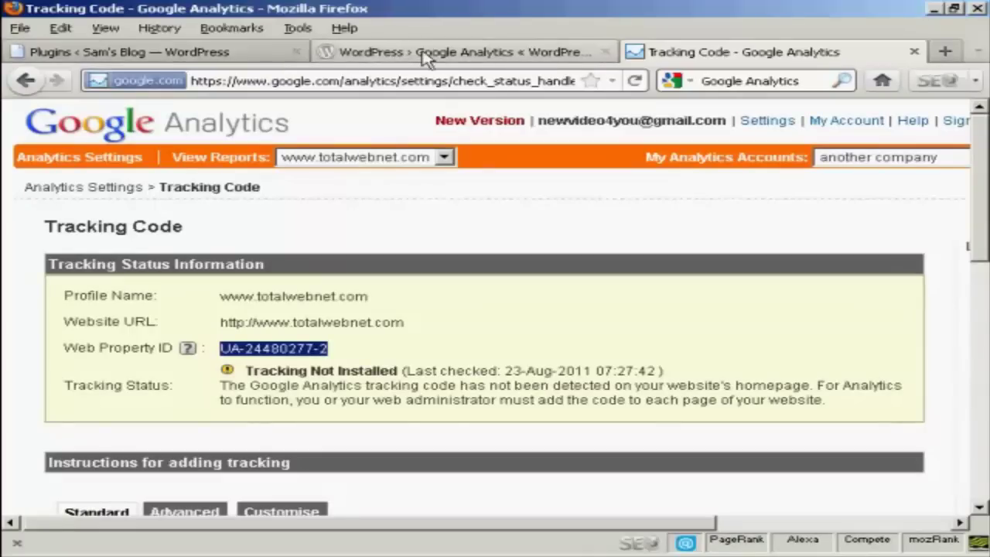
Step: Review the Google Analytics plugin directory page, then return to Sam's Blog Installed Plugins
click(481, 60)
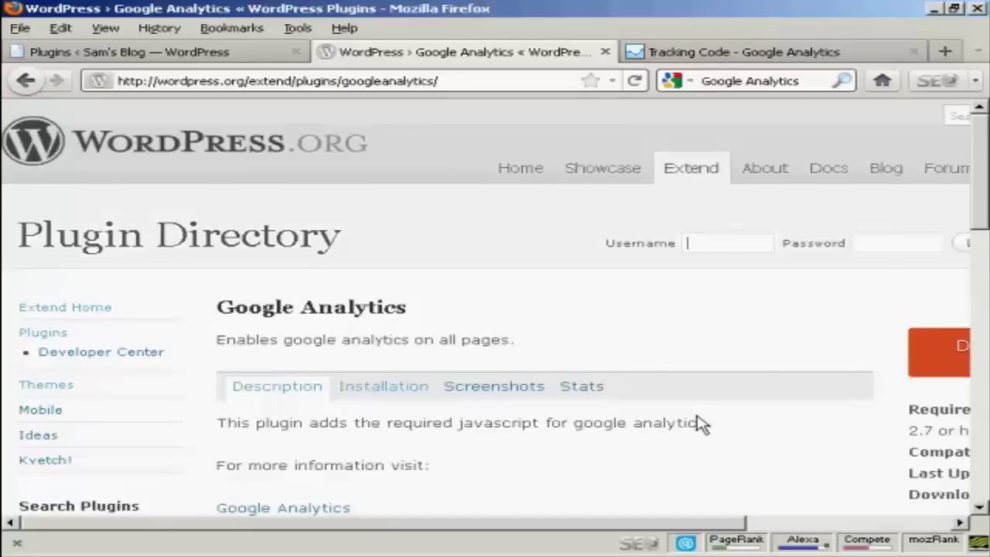
scroll(700, 421, down, 3)
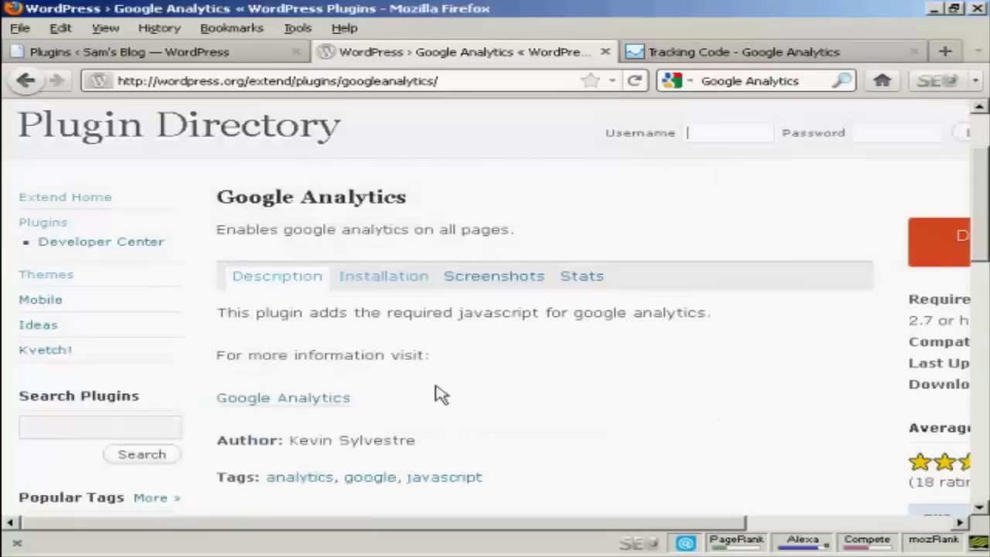
scroll(464, 379, up, 3)
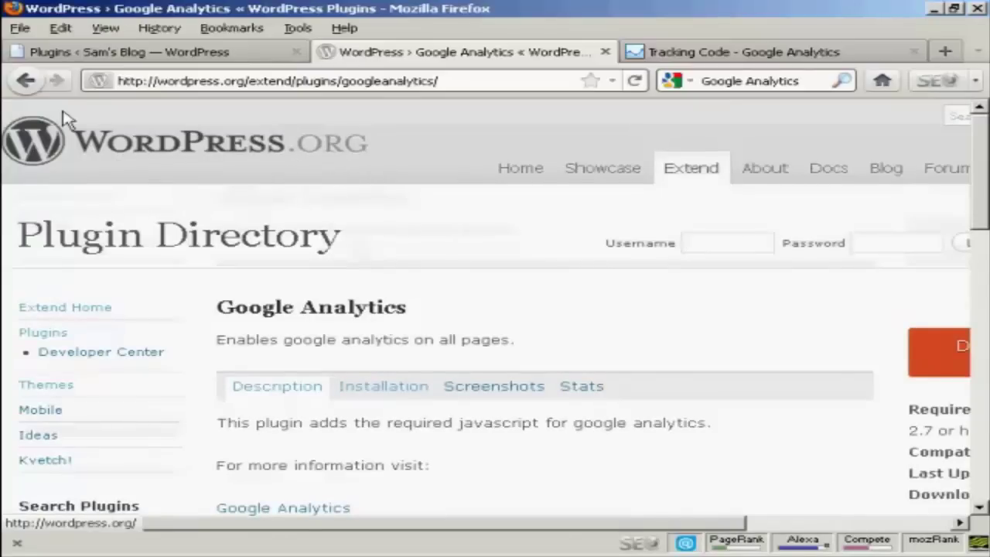
click(87, 54)
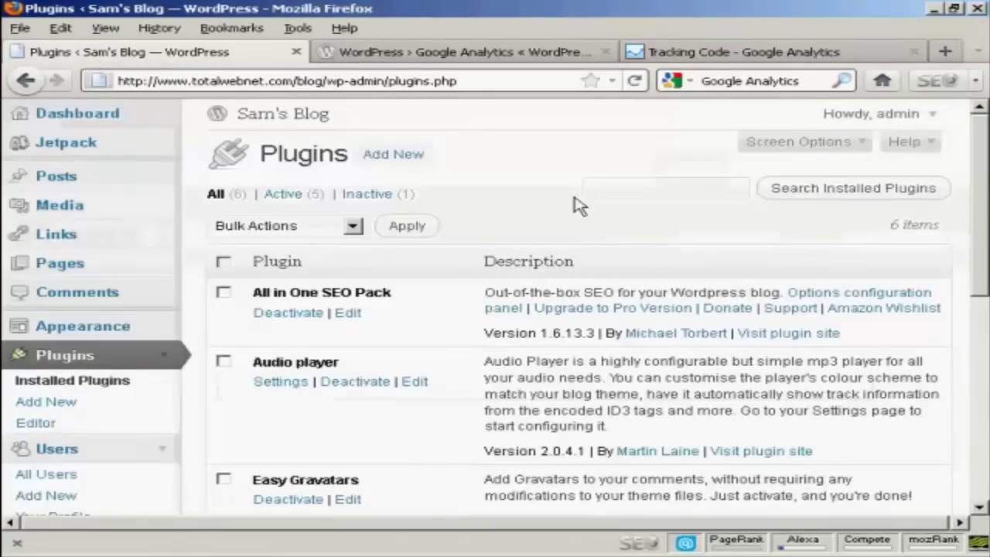
Step: Search Add New plugins for 'Google Analytics'
click(394, 158)
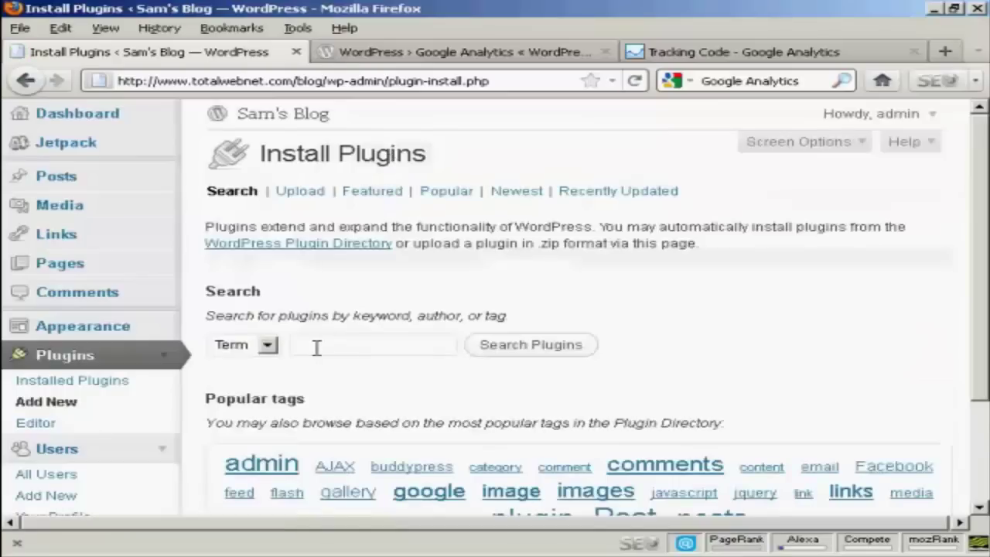
text(Google )
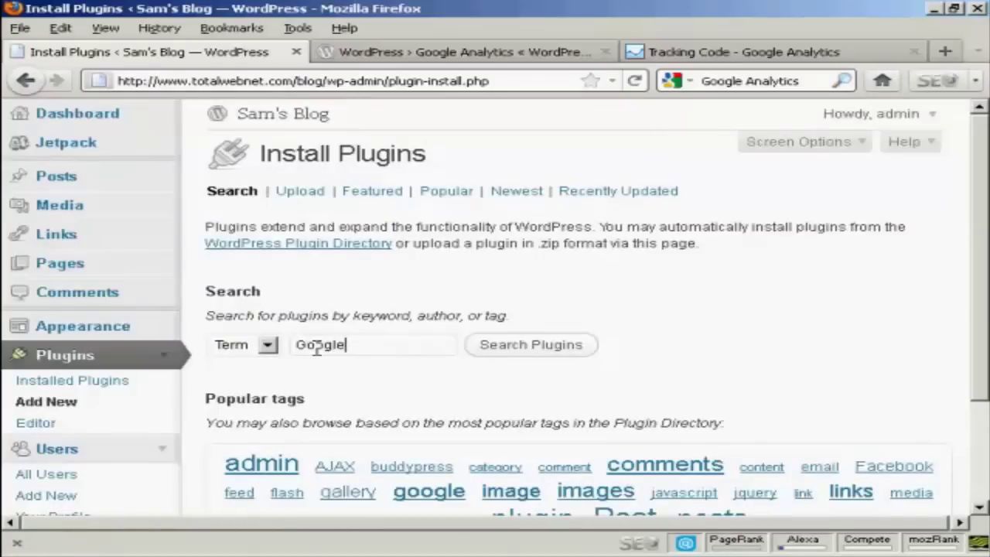
text(An)
text(aly)
text(tics)
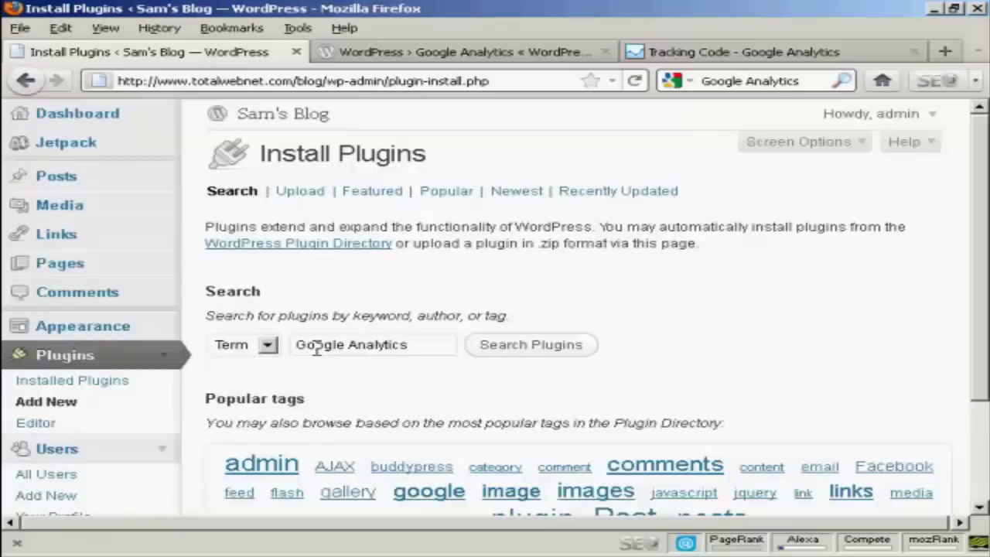
click(549, 360)
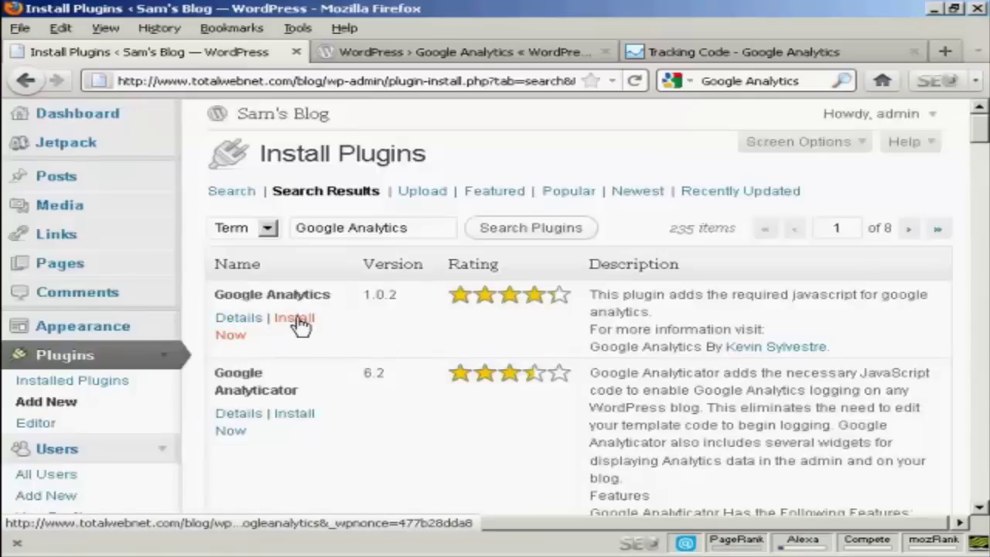
Step: Install Kevin Sylvestre's Google Analytics 1.0.2 plugin and activate it
click(300, 325)
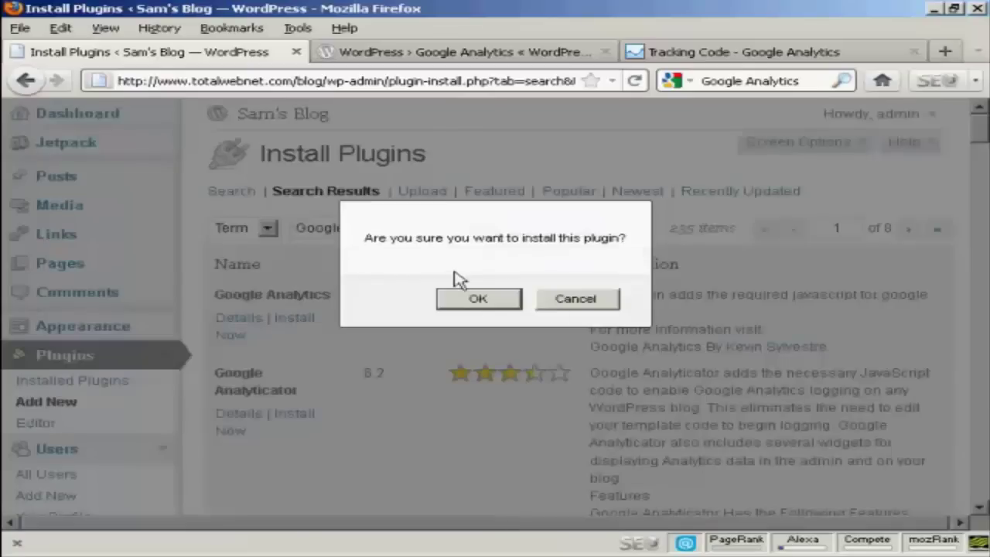
click(491, 302)
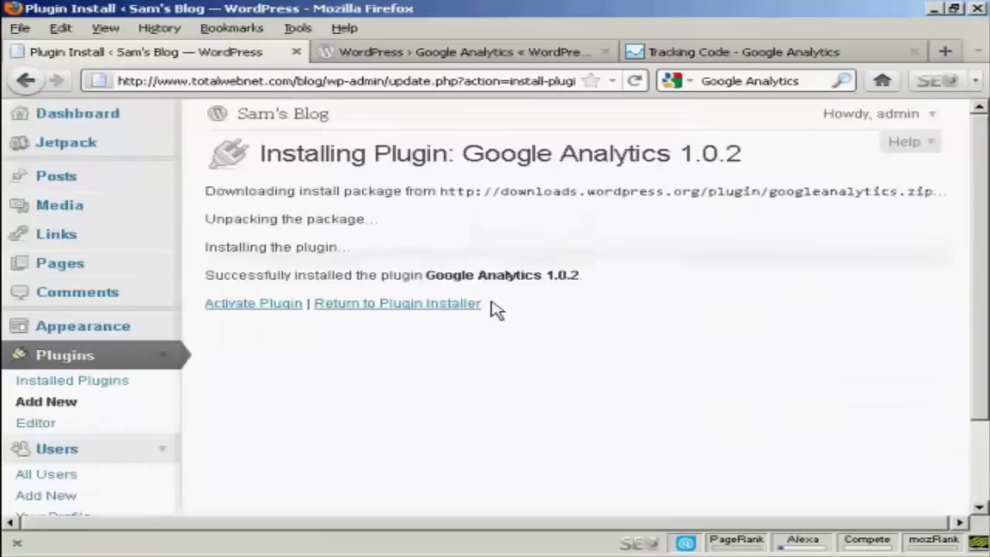
click(259, 309)
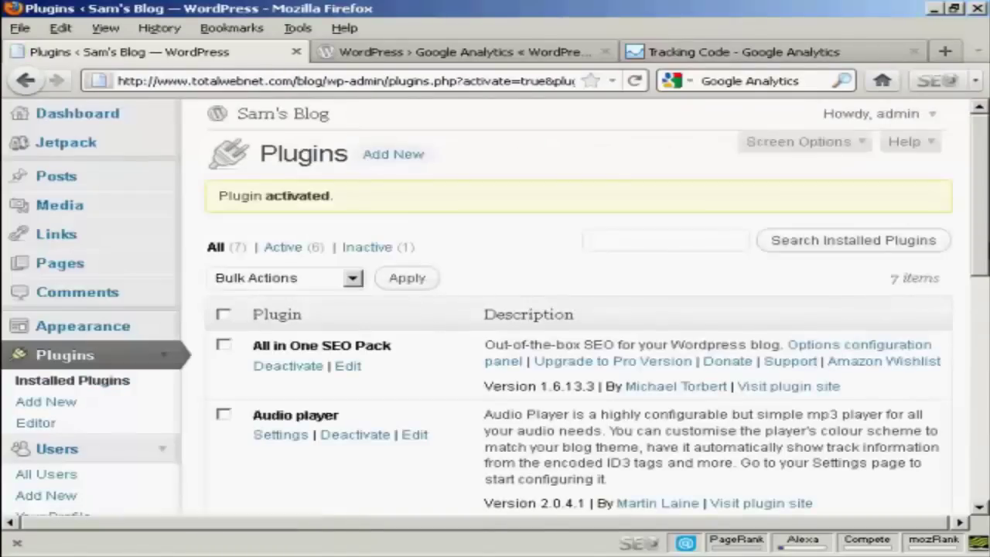
scroll(928, 283, down, 5)
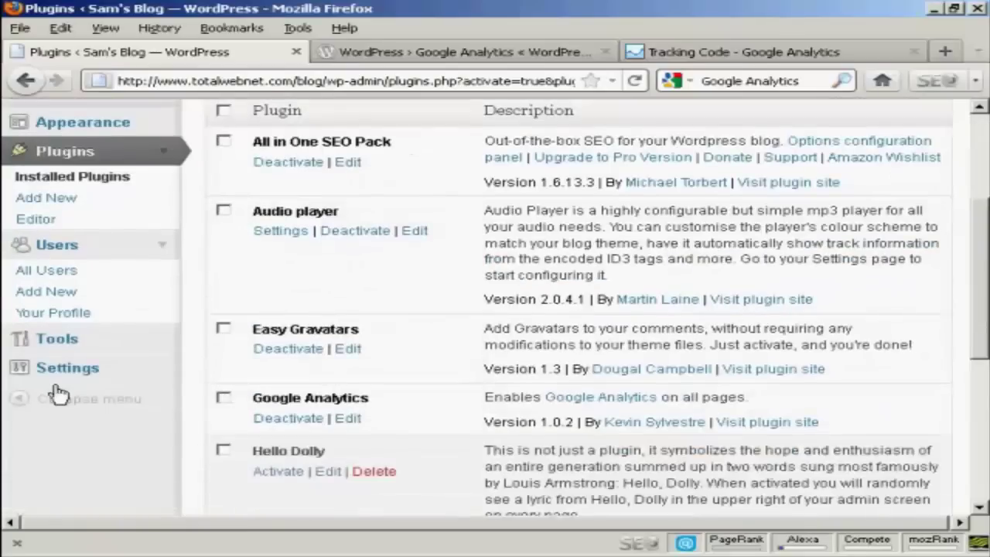
Step: Go to the Google Analytics plugin page under Settings
click(62, 372)
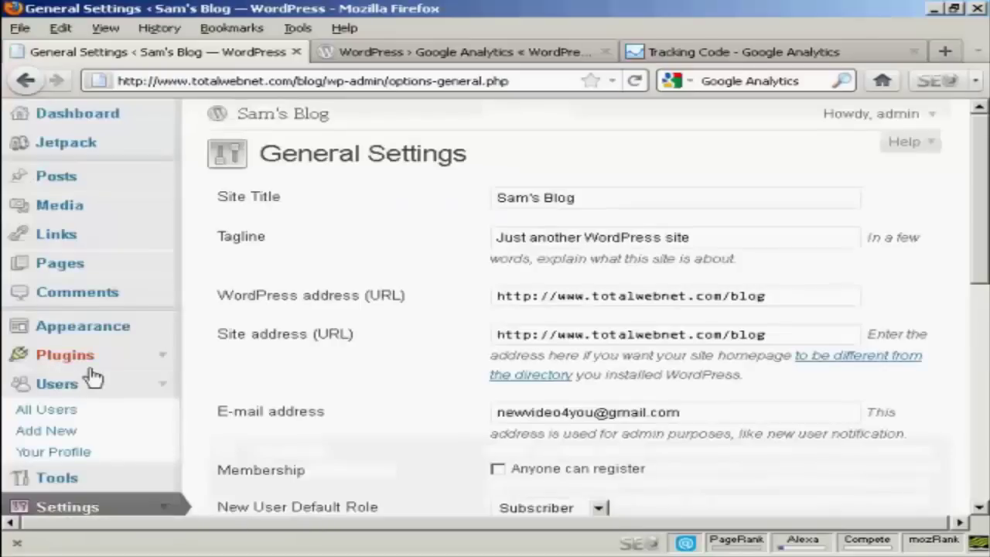
scroll(391, 414, down, 6)
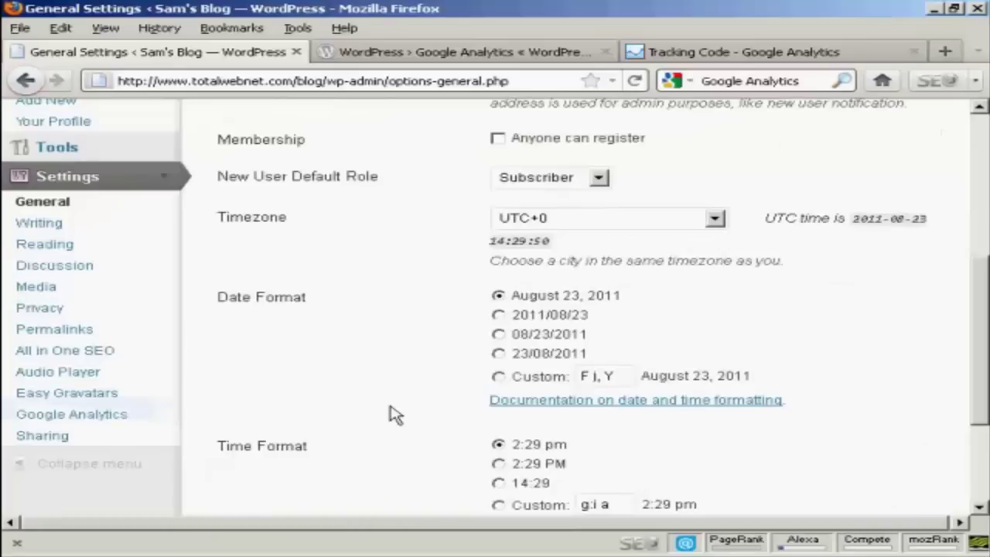
click(102, 422)
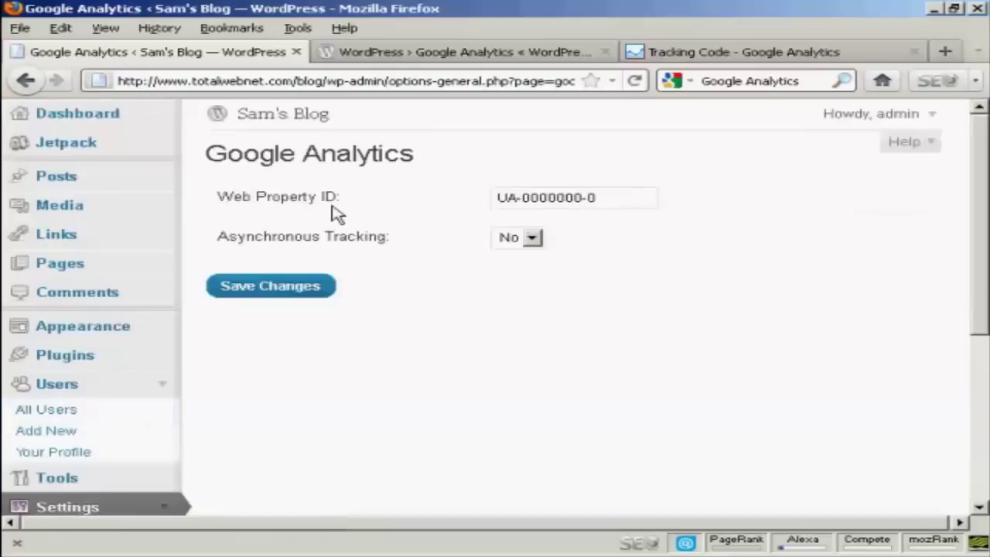
Step: Paste UA-24480277-2 as the Web Property ID, keep asynchronous tracking No, and save
drag(624, 197, 436, 199)
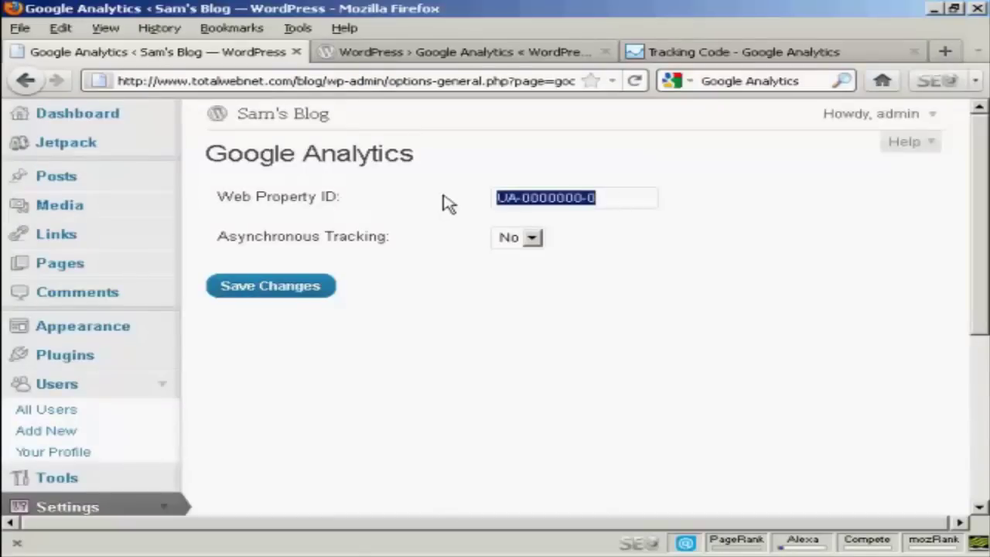
key(BackSpace)
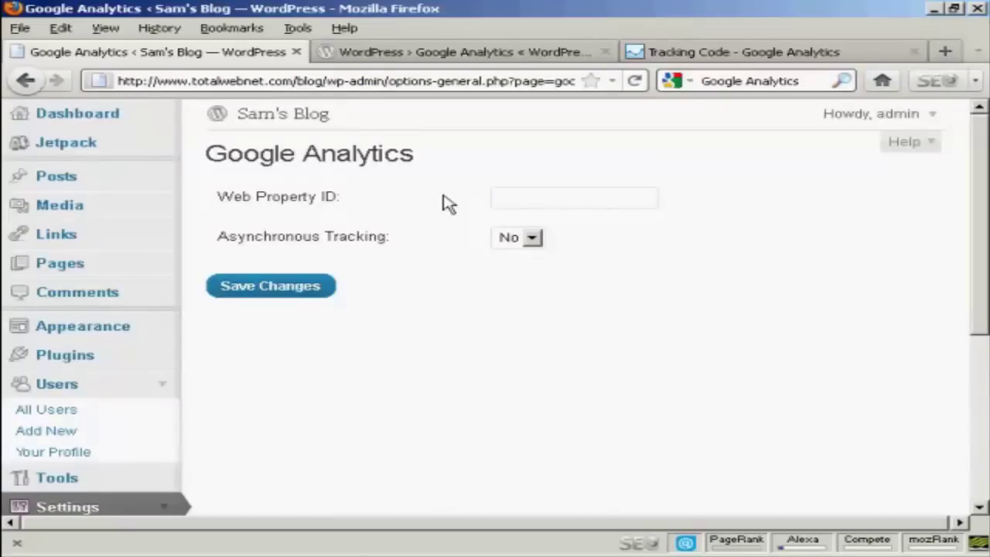
key(ctrl+v)
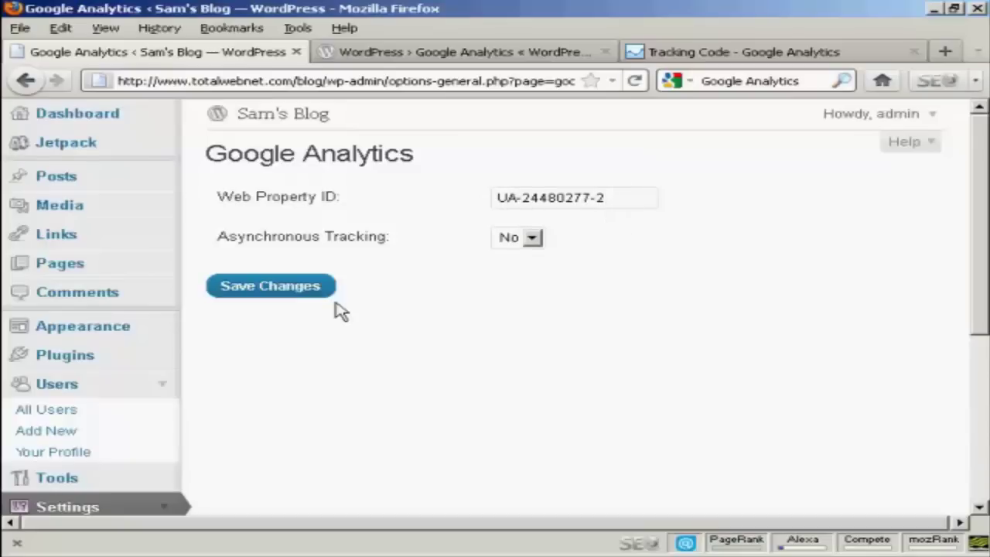
click(532, 242)
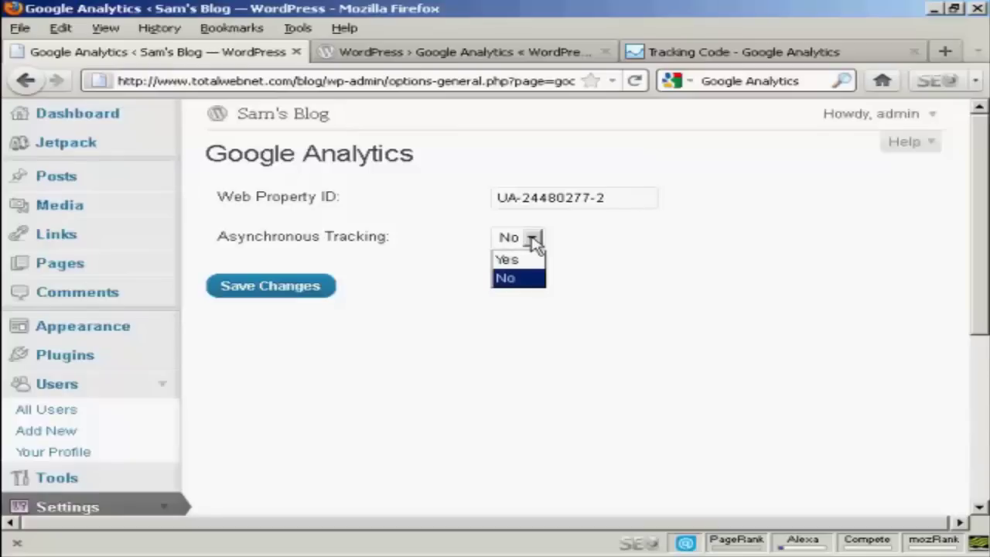
click(588, 244)
click(261, 300)
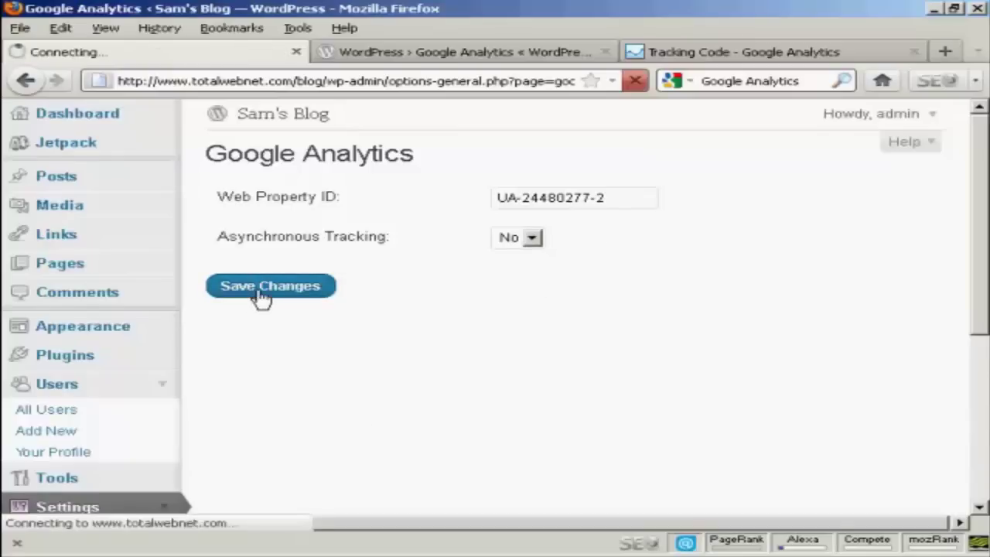